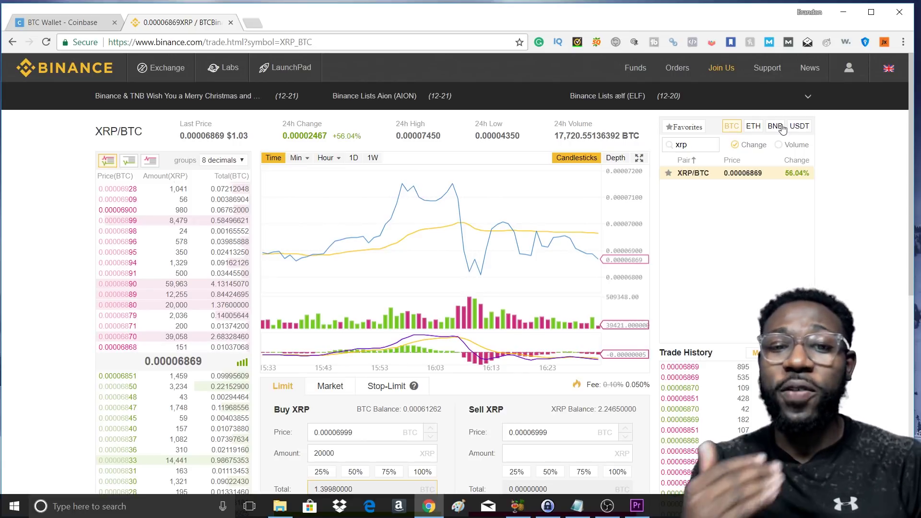
Step: Bring the Coinbase wallet page to the front
click(49, 24)
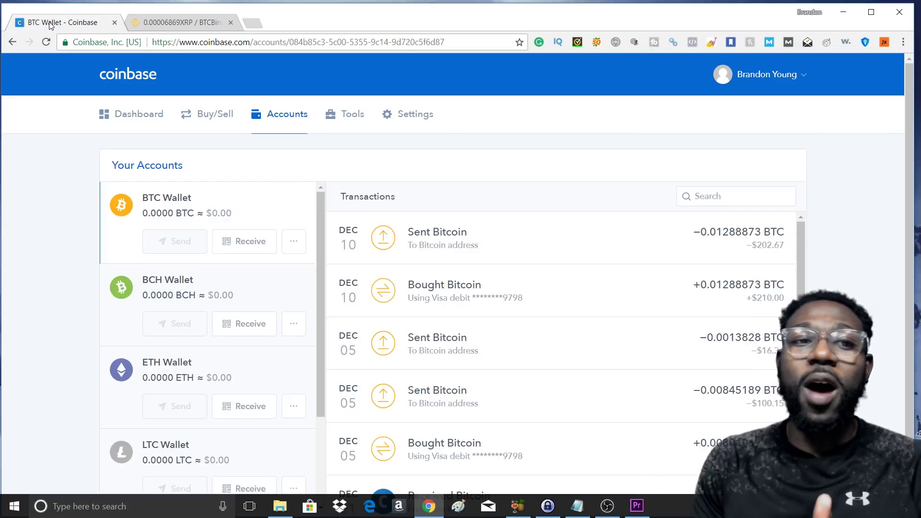
Step: Return to the Binance XRP/BTC trade tab
click(182, 20)
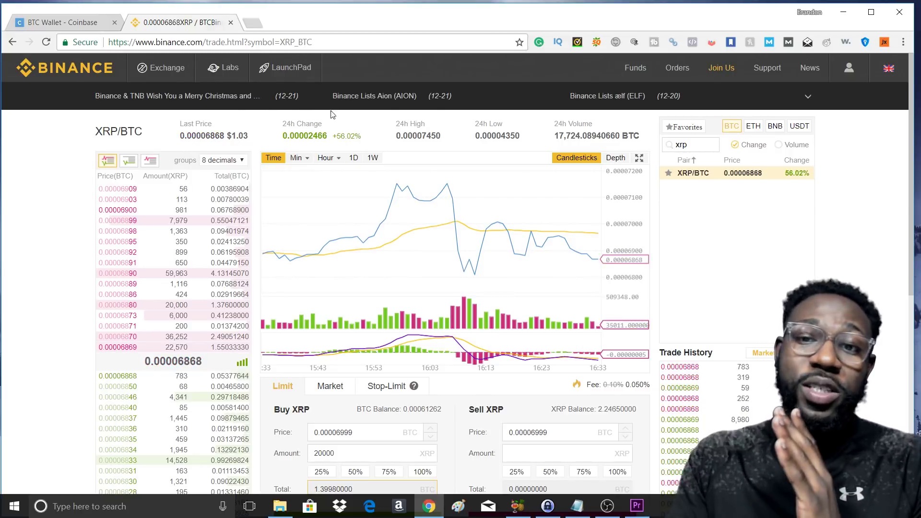
mouse_move(635, 67)
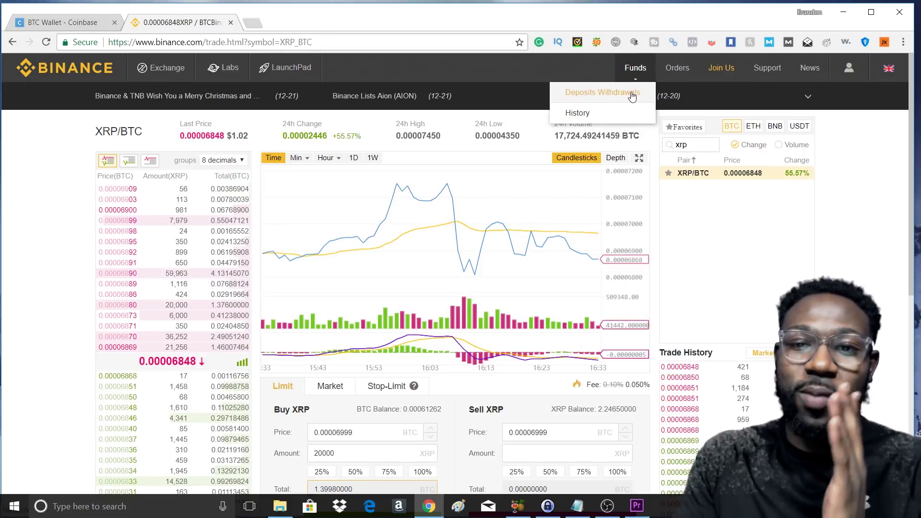
Step: Open Binance's Funds > Deposits & Withdrawals page
click(631, 94)
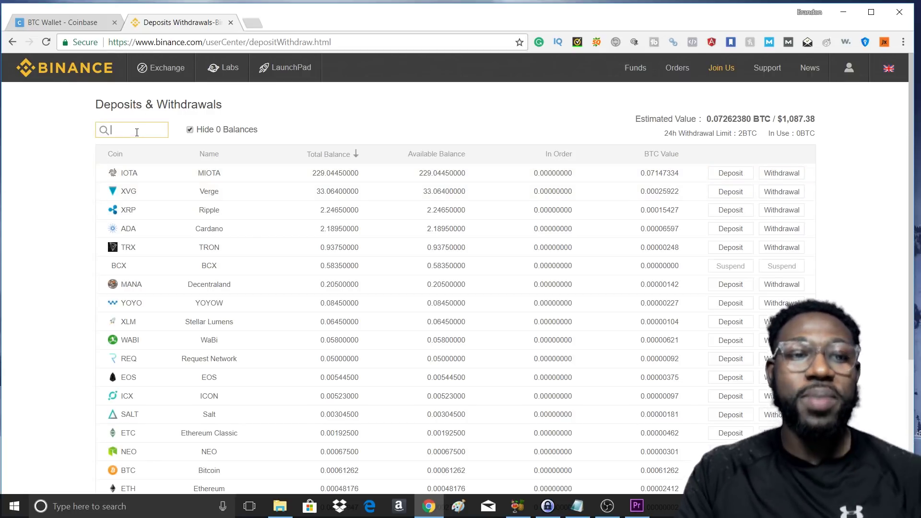
text(btc)
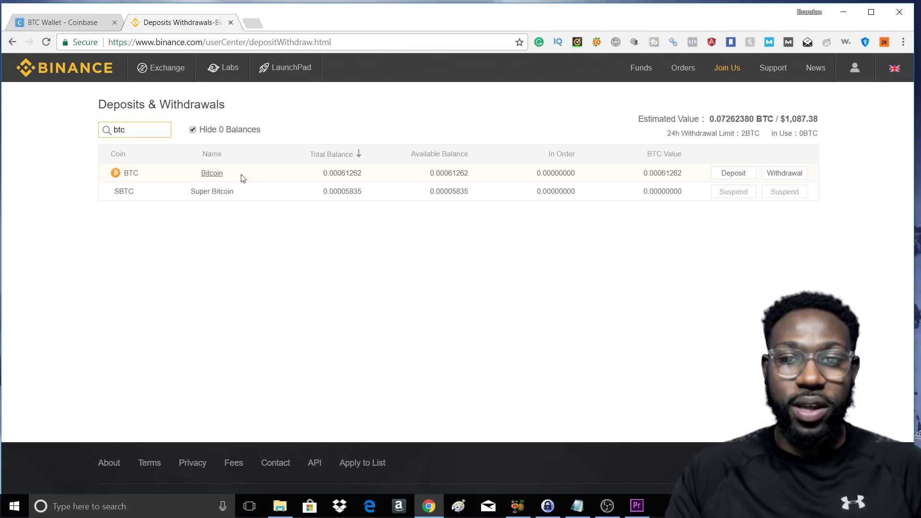
Step: Reveal and copy the BTC deposit address, then return to the Coinbase tab
click(732, 174)
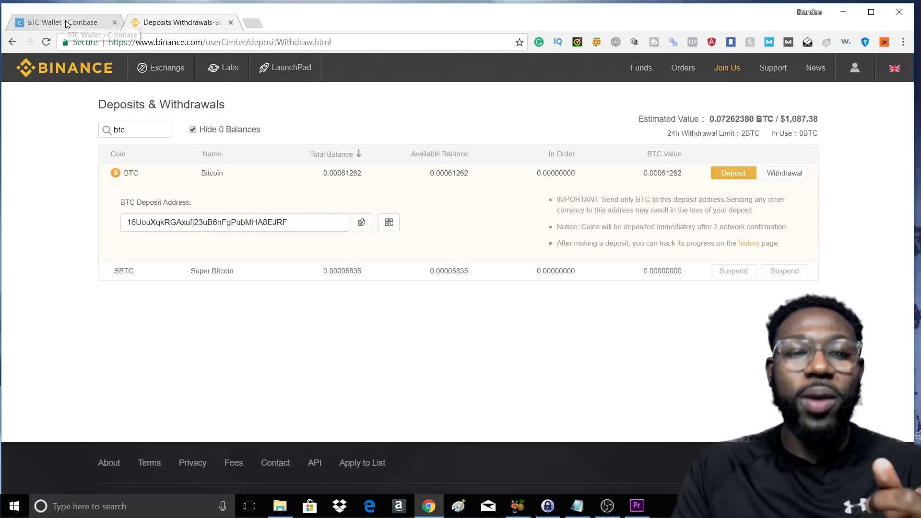
click(365, 228)
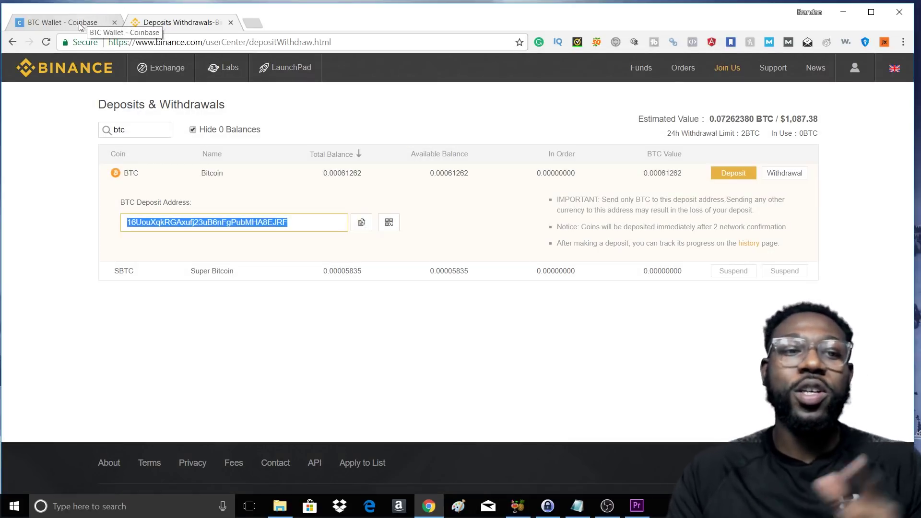
click(80, 26)
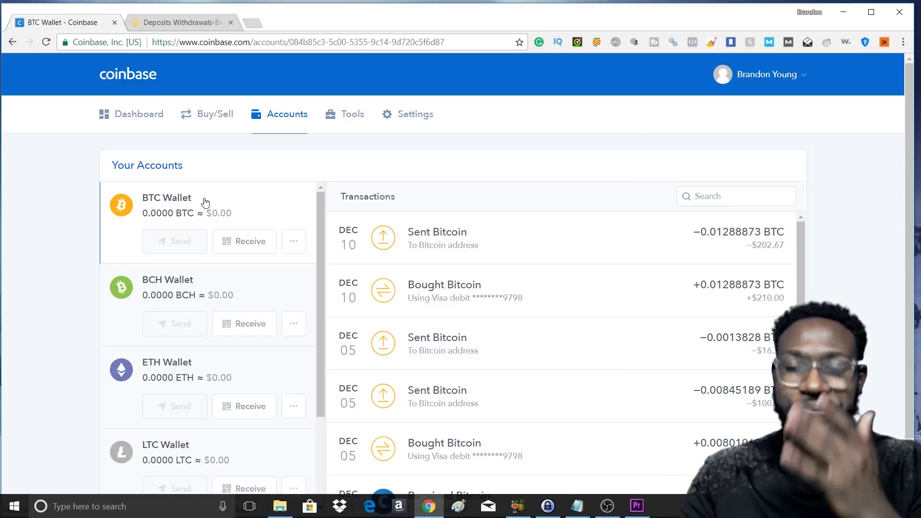
click(158, 25)
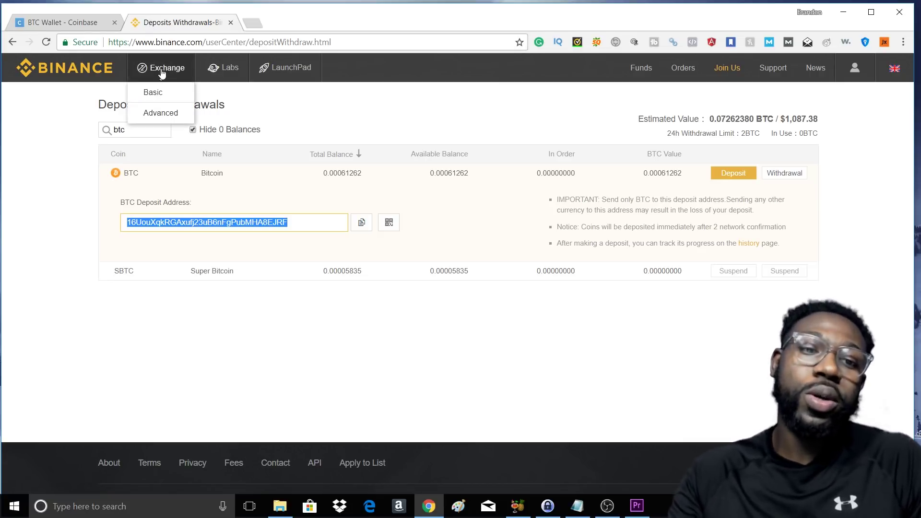
mouse_move(163, 68)
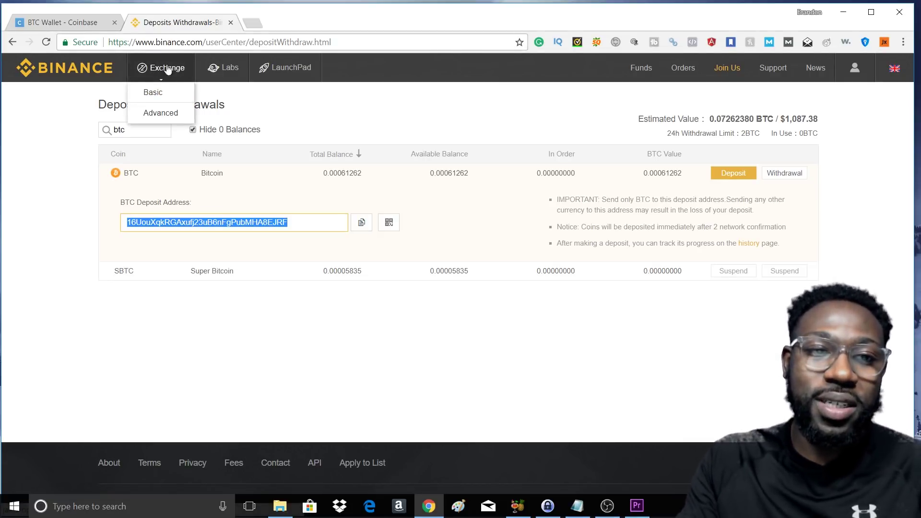
Step: Open the Basic XRP/BTC exchange page and focus the pair search box
click(159, 101)
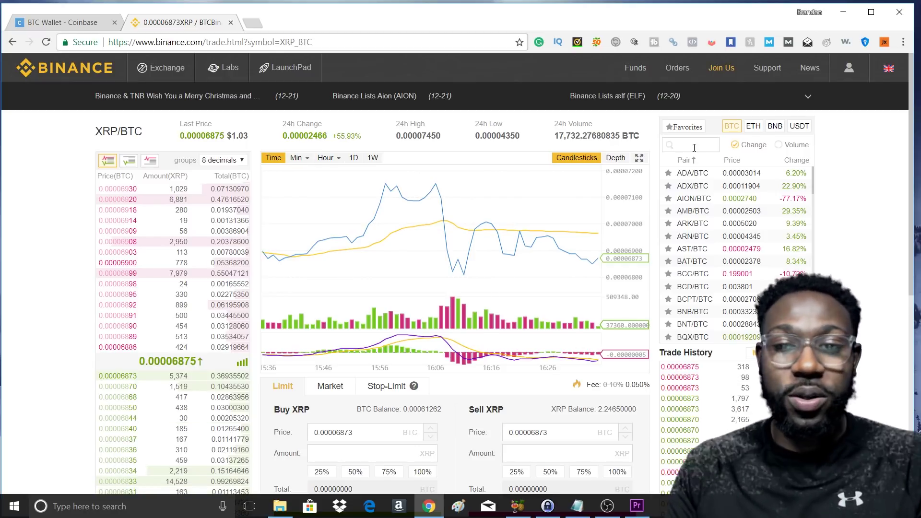
click(695, 147)
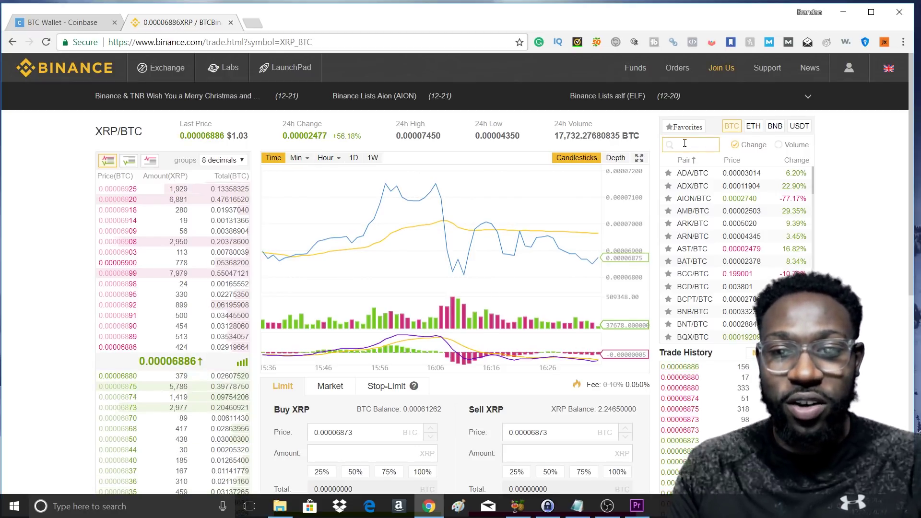
text(xrp)
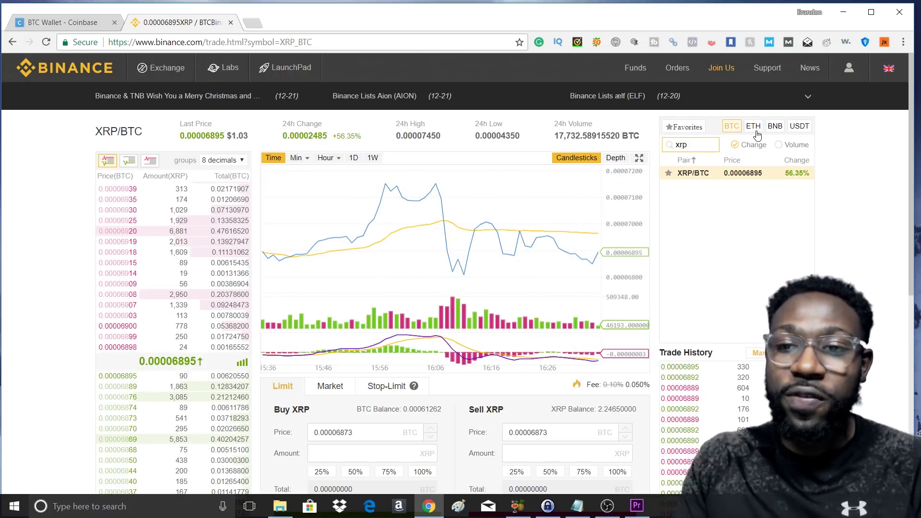
Step: Browse the USDT and BNB pair tabs, then return to XRP-filtered BTC pairs
click(800, 127)
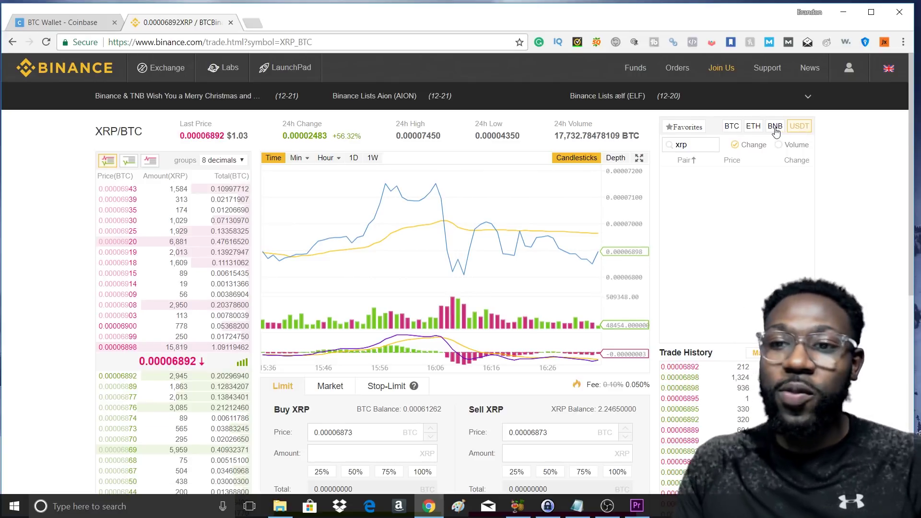
click(776, 128)
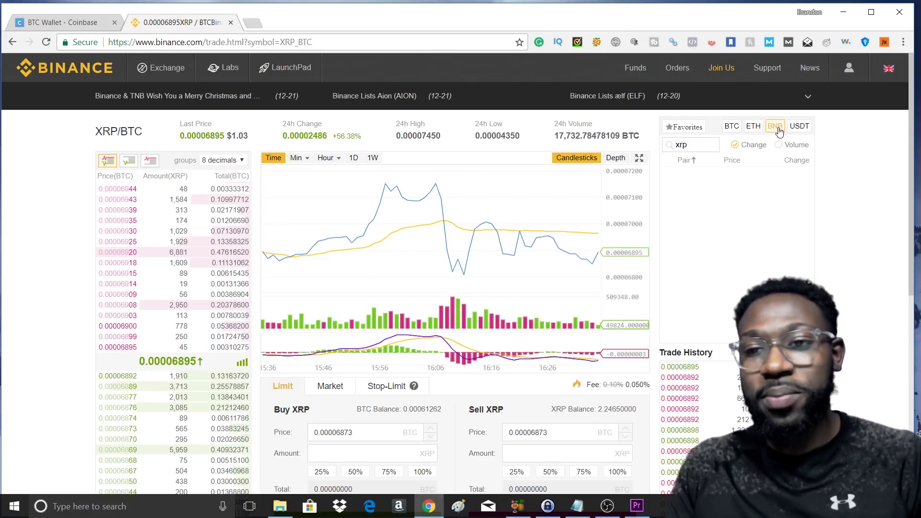
click(733, 128)
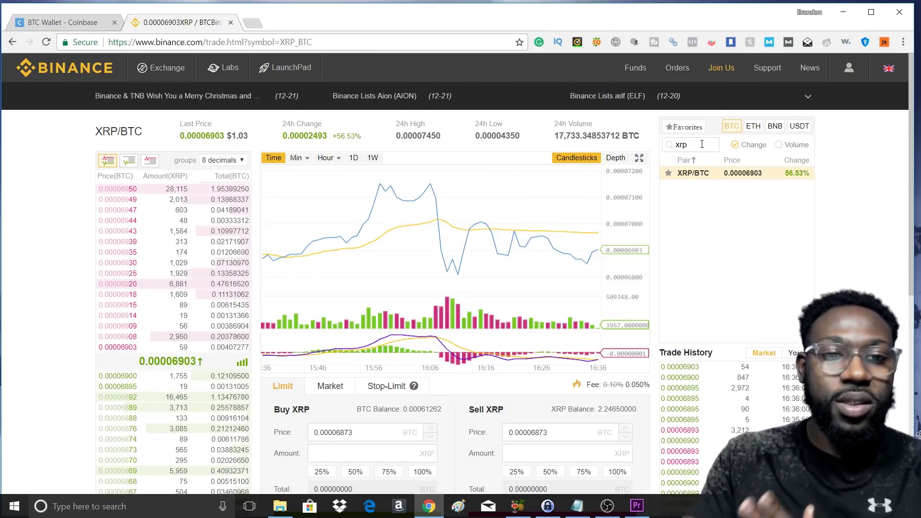
scroll(702, 145, down, 1)
scroll(363, 174, up, 1)
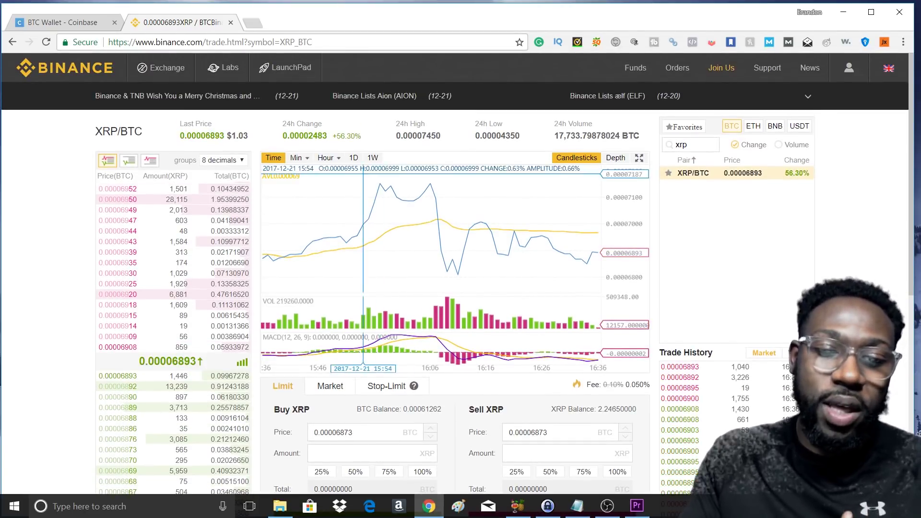
scroll(363, 174, down, 1)
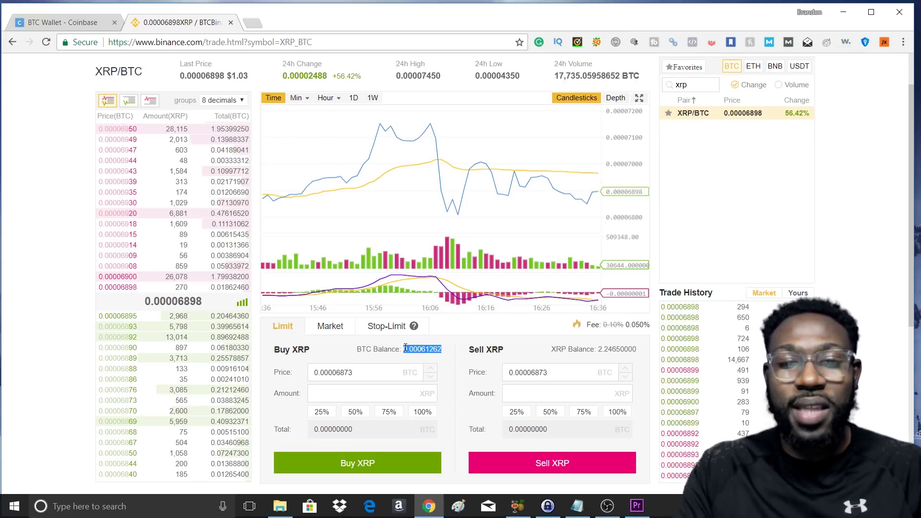
Step: Fill the Buy XRP amount from the full BTC balance: 8 XRP, 0.00054984 BTC
right_click(409, 350)
click(432, 356)
click(357, 430)
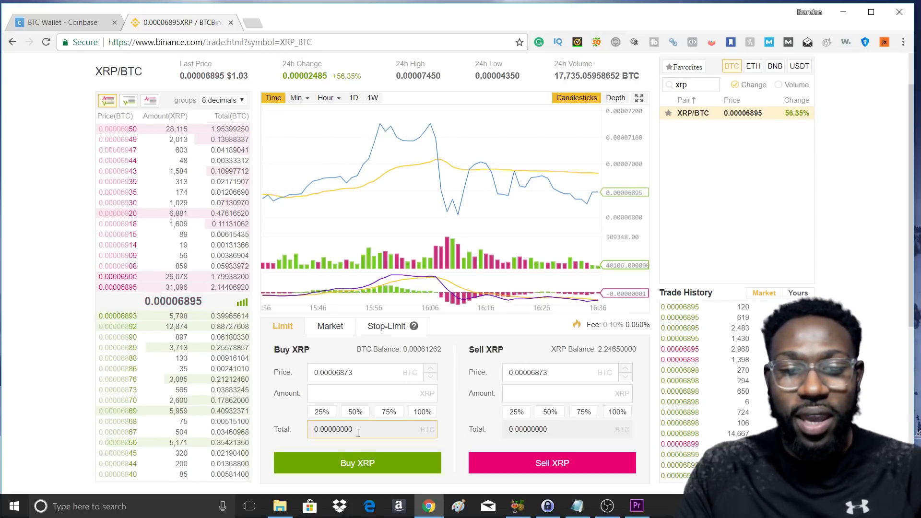
right_click(357, 433)
click(284, 425)
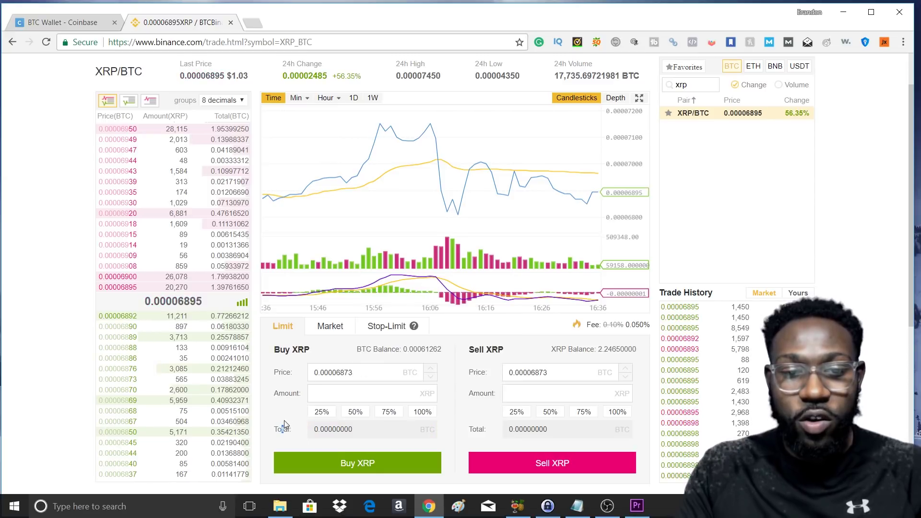
click(419, 416)
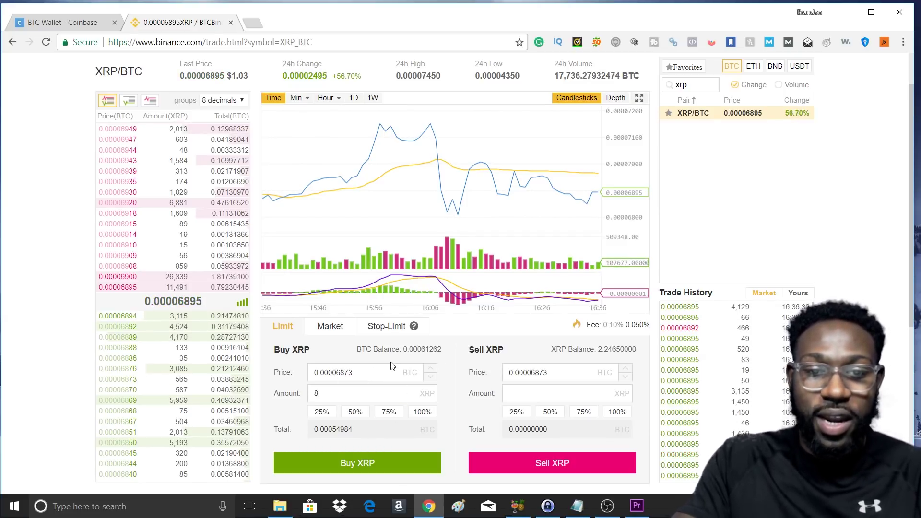
Step: Change the Buy XRP amount from 8 to 20000 XRP
click(370, 398)
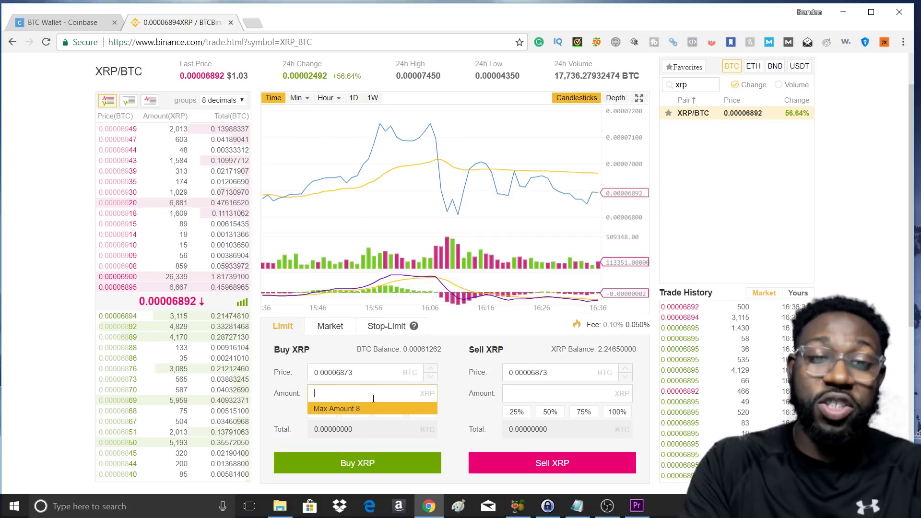
key(BackSpace)
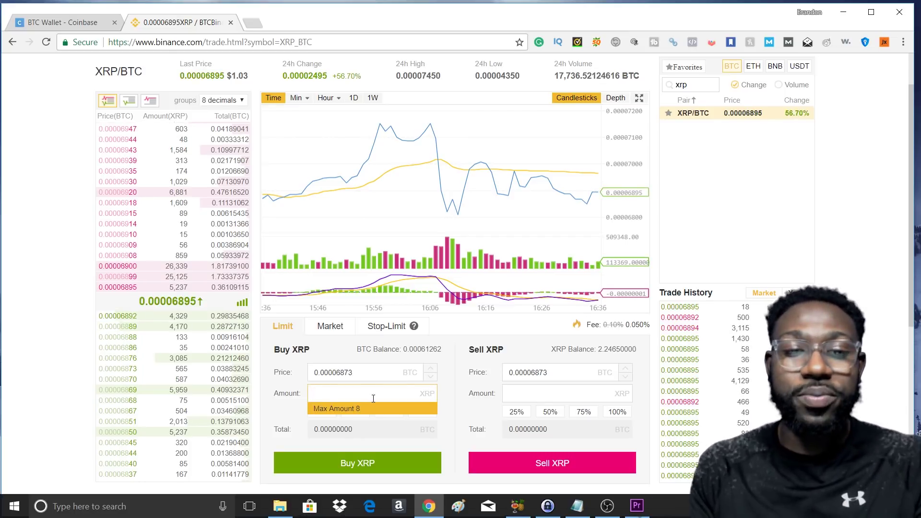
text(20)
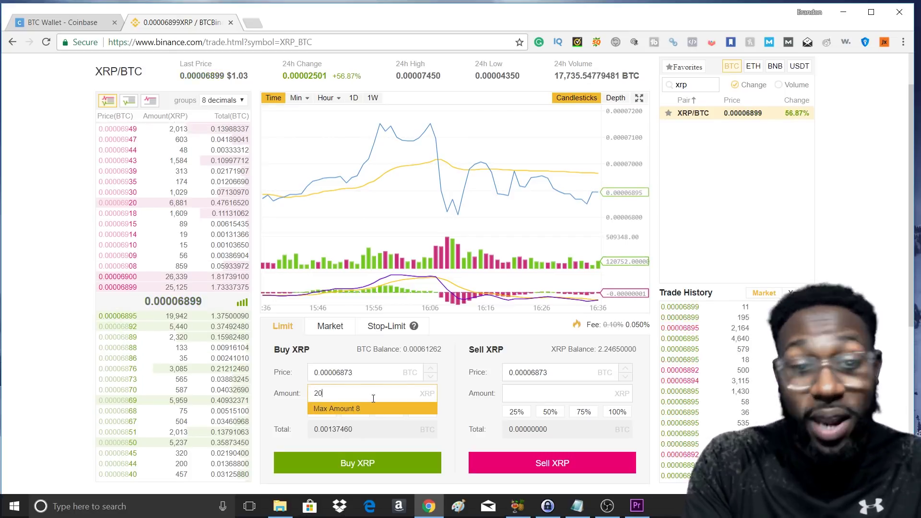
text(000)
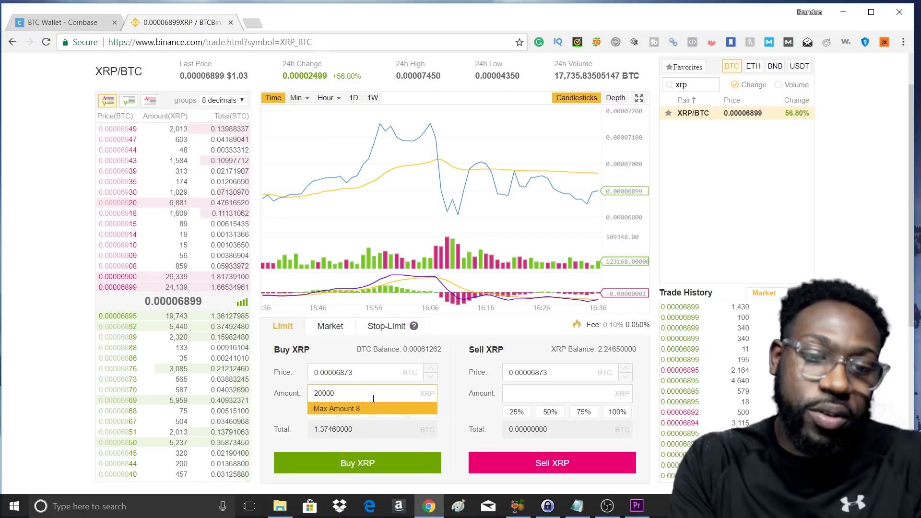
click(263, 406)
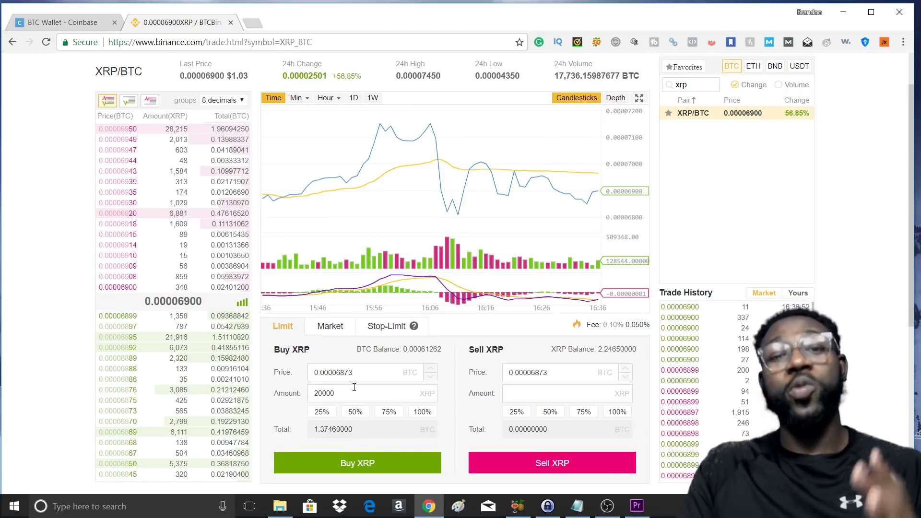
Step: Highlight the 20000 amount, the BTC balance and the 1.37460000 BTC total
drag(353, 392, 313, 395)
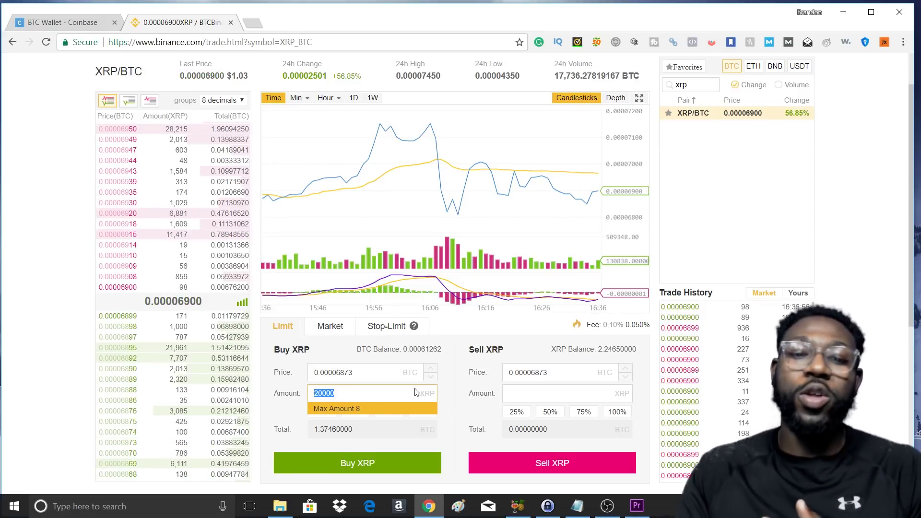
drag(358, 349, 438, 348)
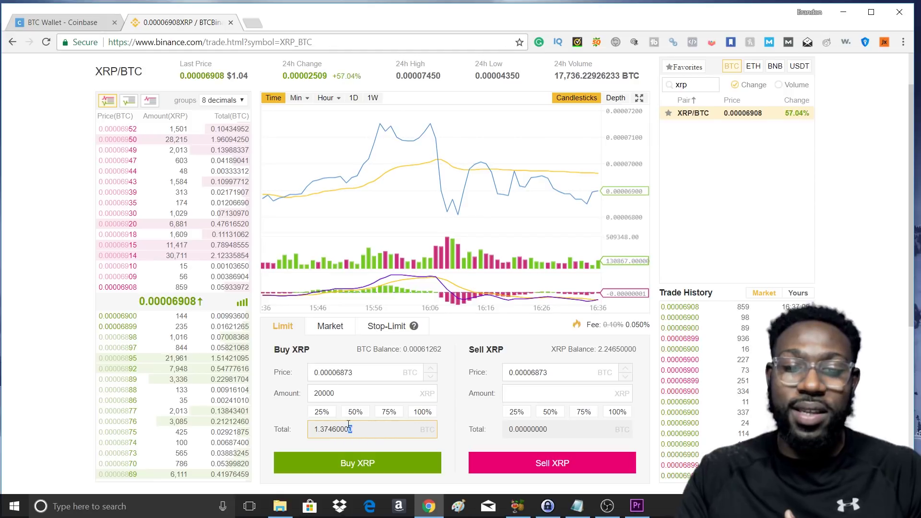
drag(352, 429, 329, 427)
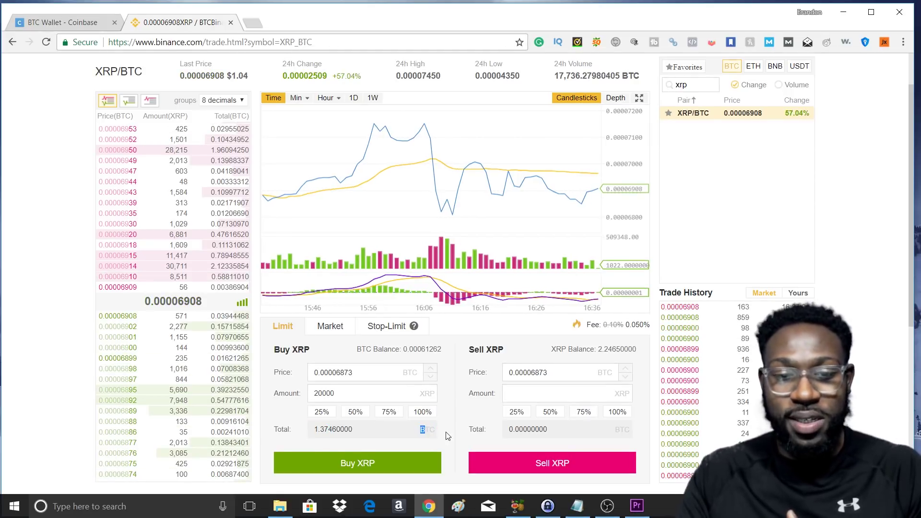